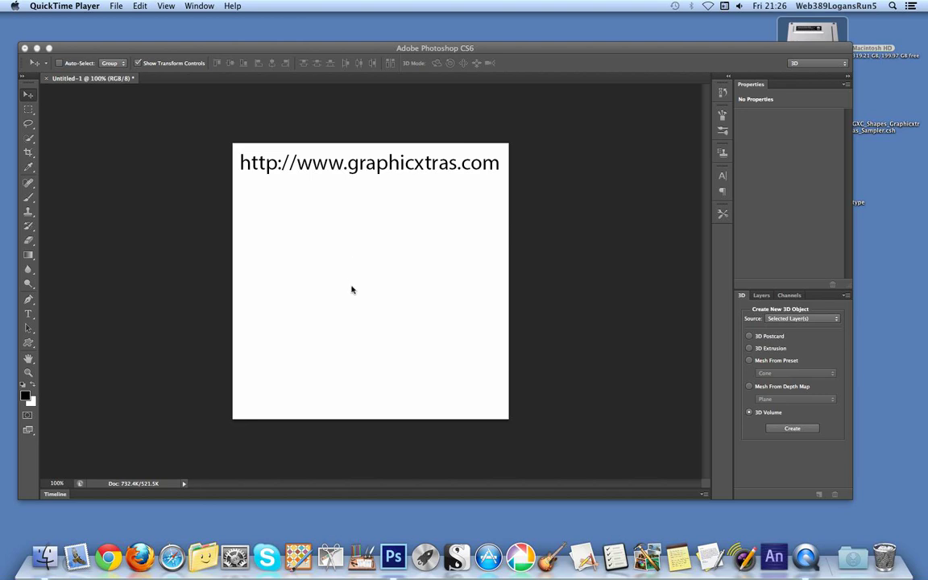
- Activate the Photoshop window showing the Untitled-1 document
left_click(29, 345)
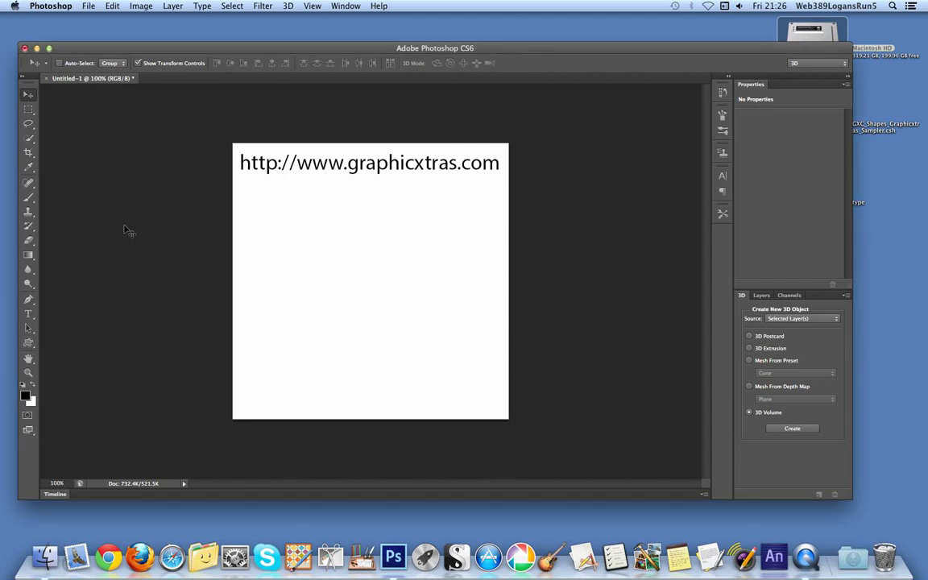
- Select the Custom Shape tool in Shape mode and pick the J shape
left_click(29, 344)
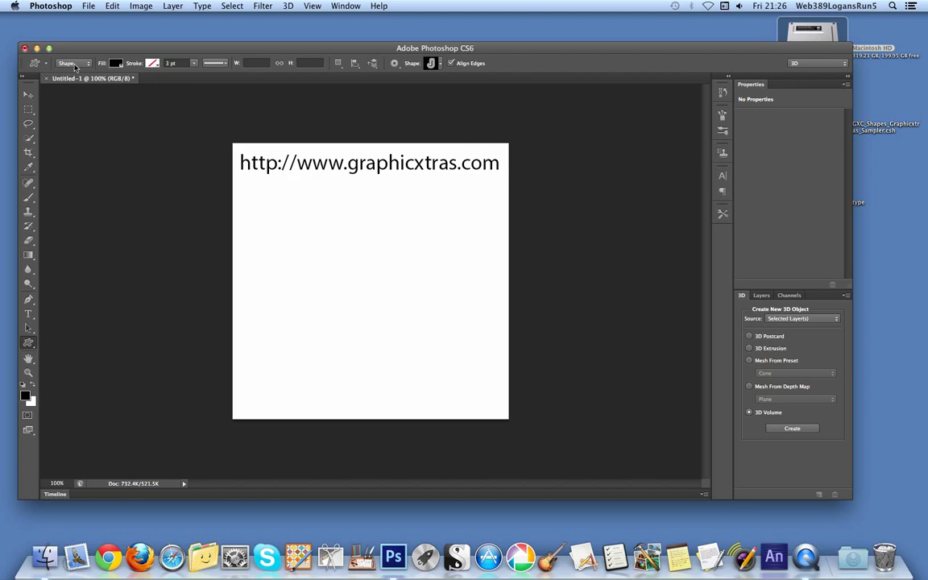
left_click(74, 63)
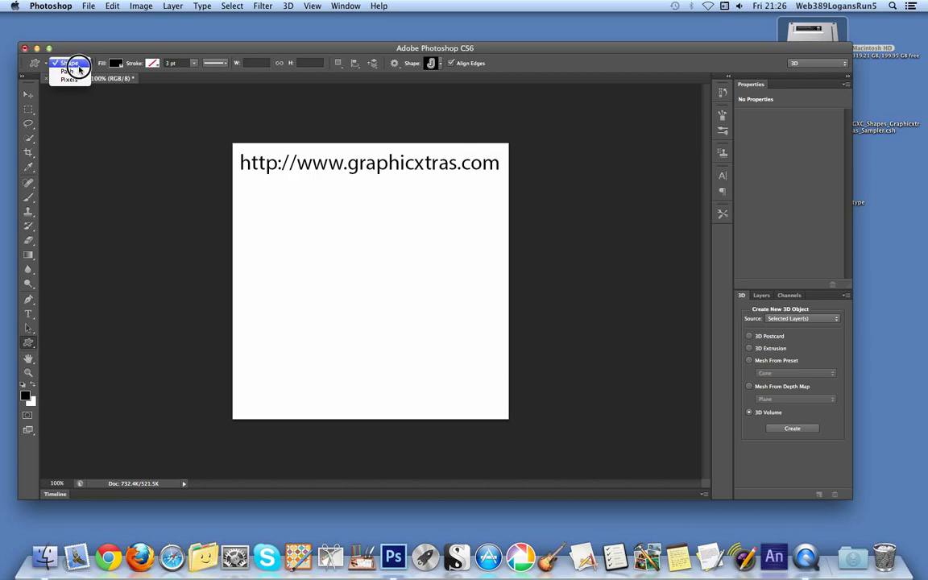
left_click(79, 66)
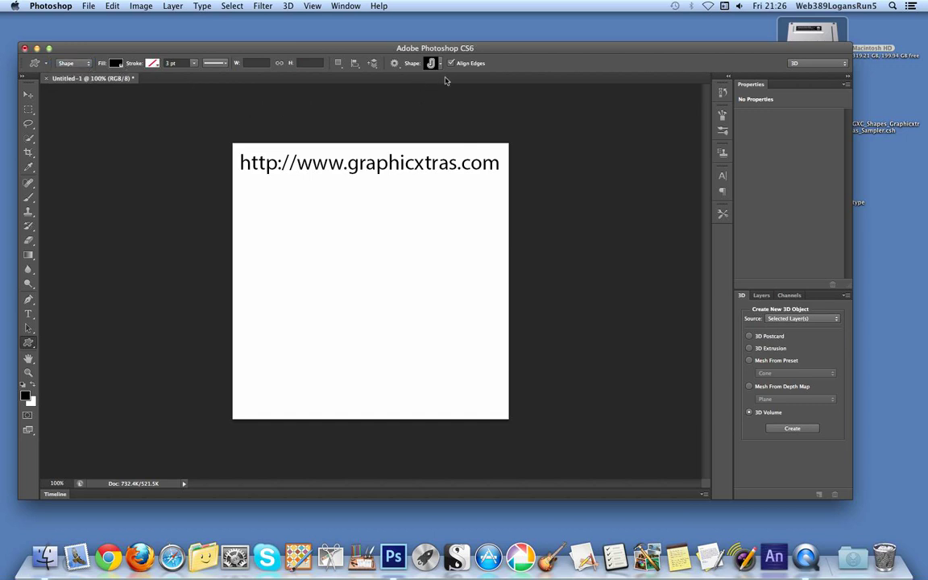
left_click(440, 64)
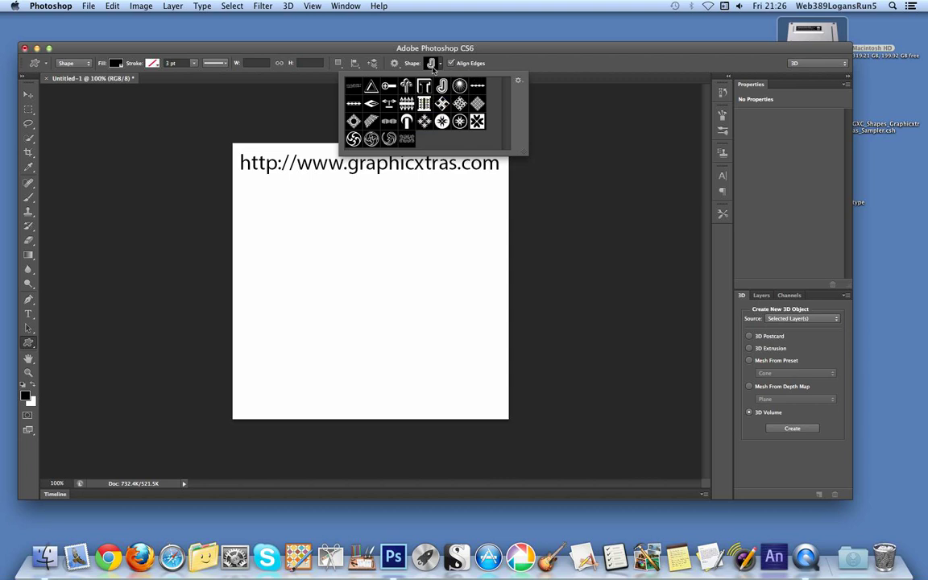
left_click(443, 91)
- Draw a J shape about 209 × 320 px in the canvas centre as layer Shape 1
left_click(504, 69)
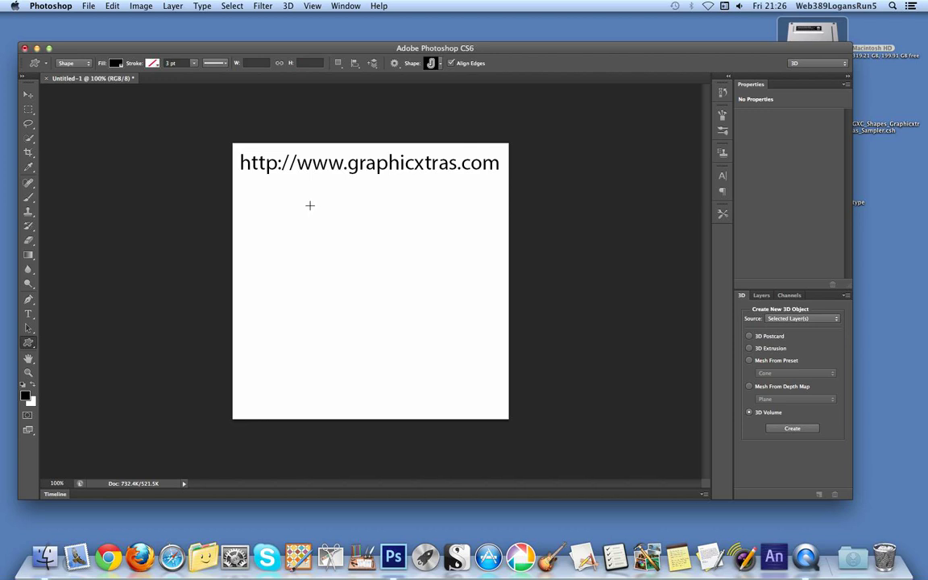
left_click_drag(310, 205, 422, 375)
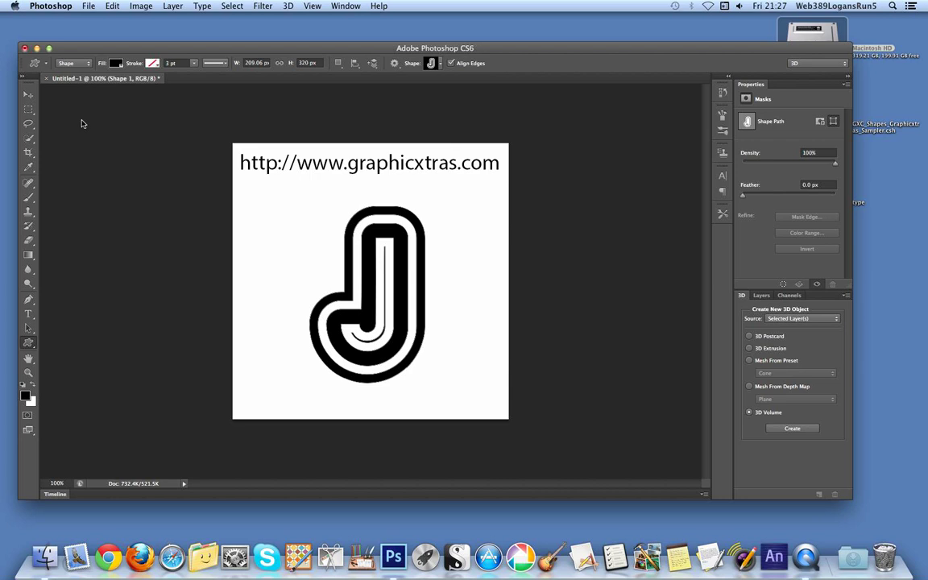
left_click(28, 94)
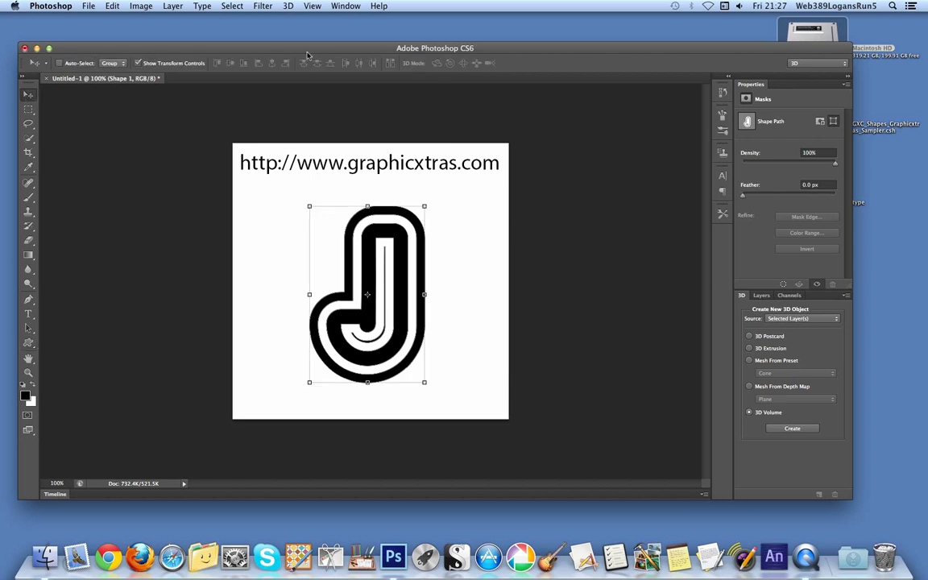
left_click(288, 6)
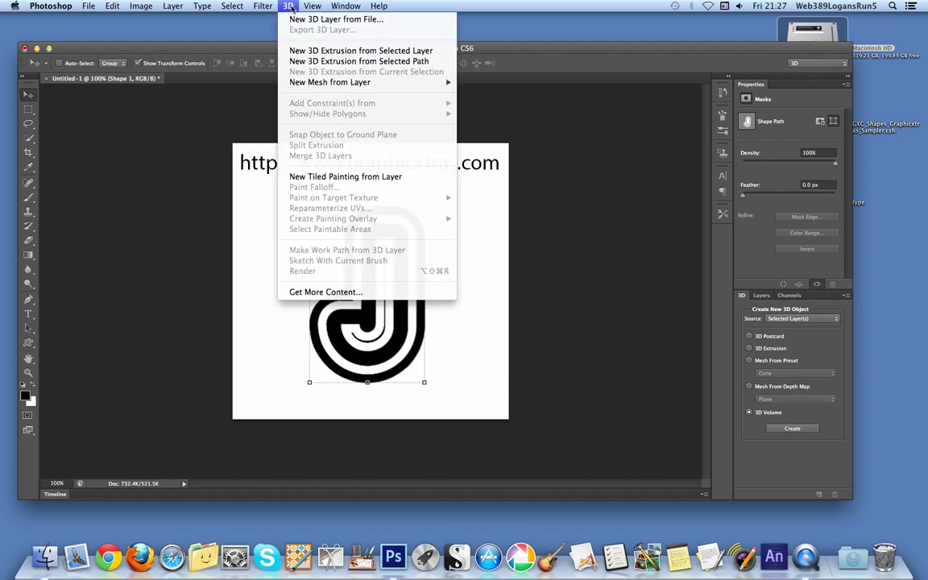
- Extrude the J layer into a 3D object and orbit the camera around it
left_click(398, 56)
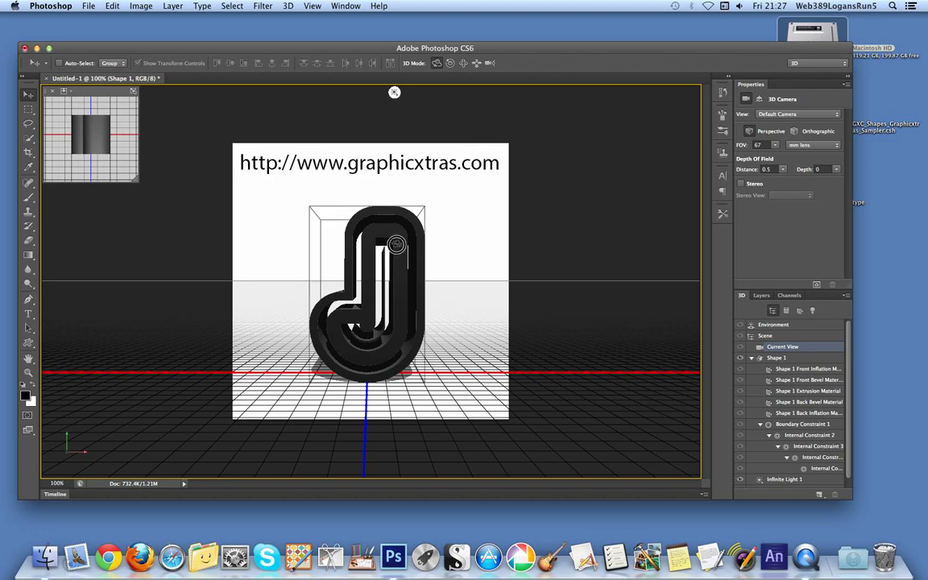
left_click_drag(346, 219, 424, 259)
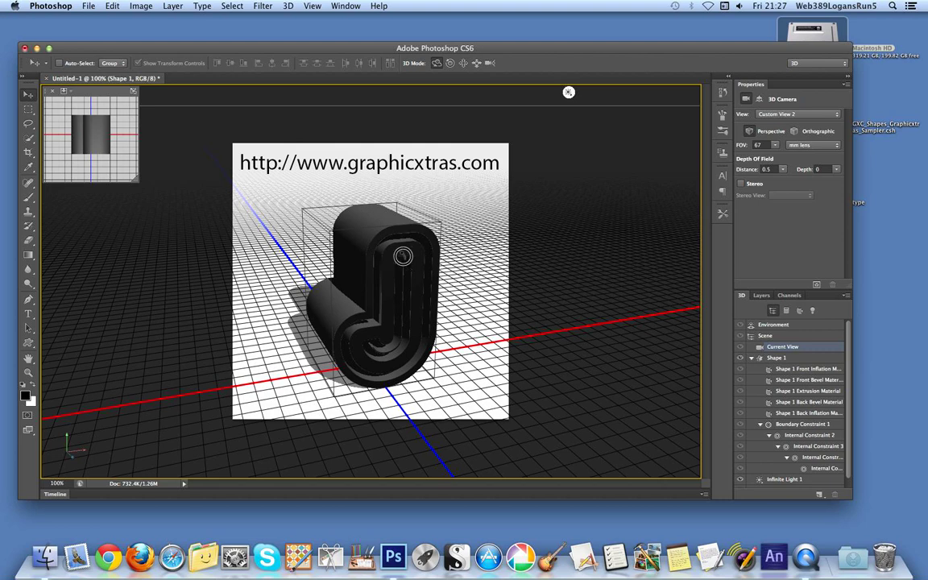
mouse_move(382, 239)
left_mouse_down()
mouse_move(355, 233)
mouse_move(394, 252)
mouse_move(392, 241)
left_mouse_up()
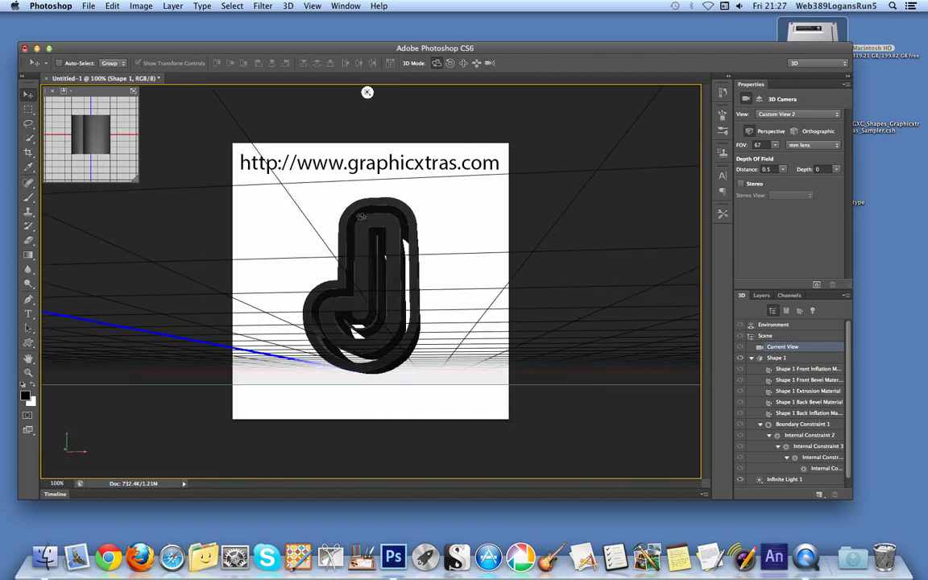
- Move the J mesh in depth and to the right, then rotate it about −35° on Z
left_click(366, 224)
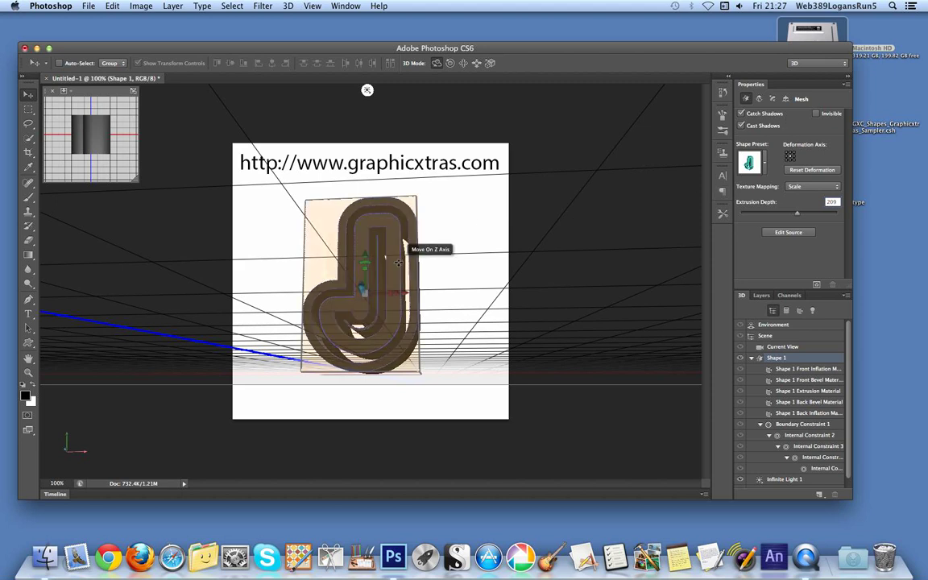
mouse_move(395, 263)
left_mouse_down()
mouse_move(359, 263)
mouse_move(394, 266)
left_mouse_up()
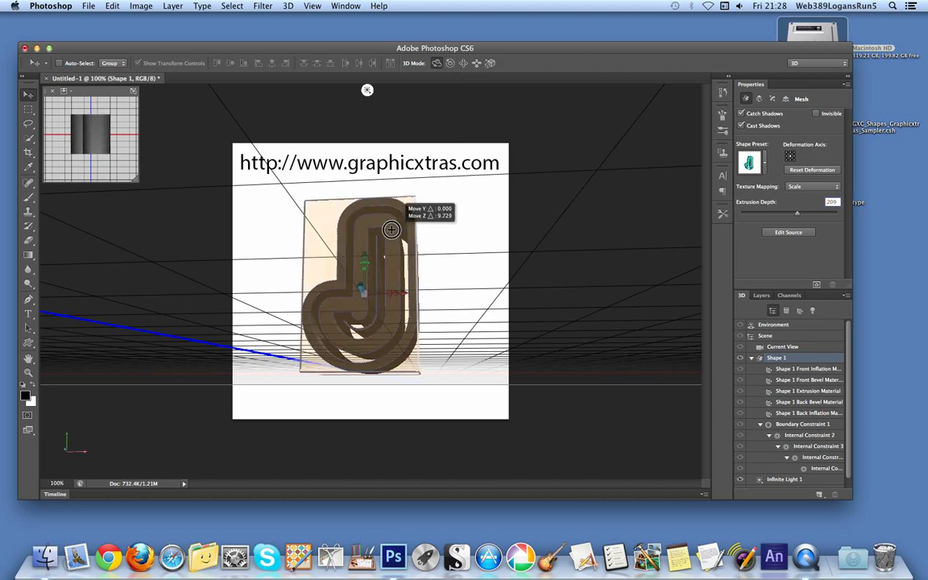
left_click_drag(391, 229, 454, 242)
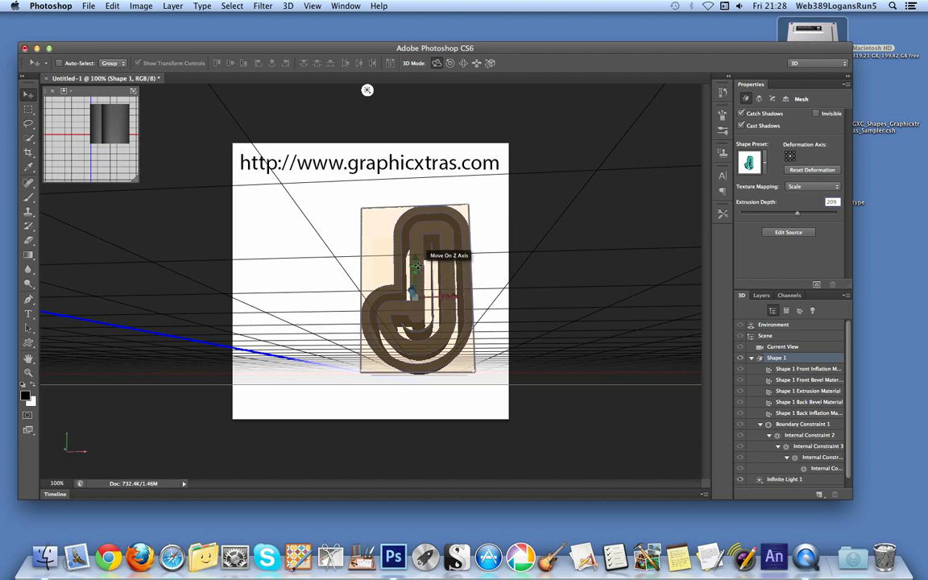
left_click_drag(421, 254, 446, 246)
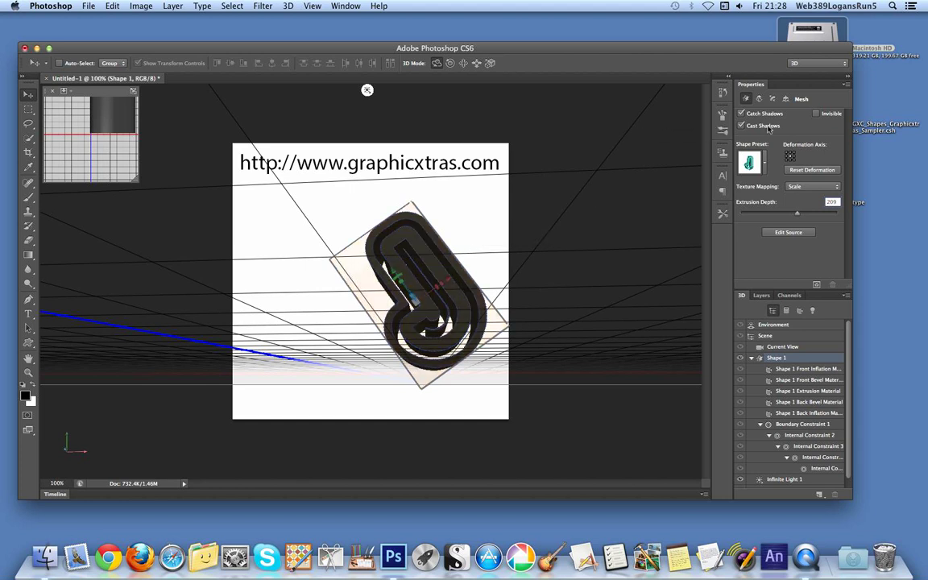
- Set the J mesh's Extrusion Depth to 100 in the Mesh properties
left_click(759, 99)
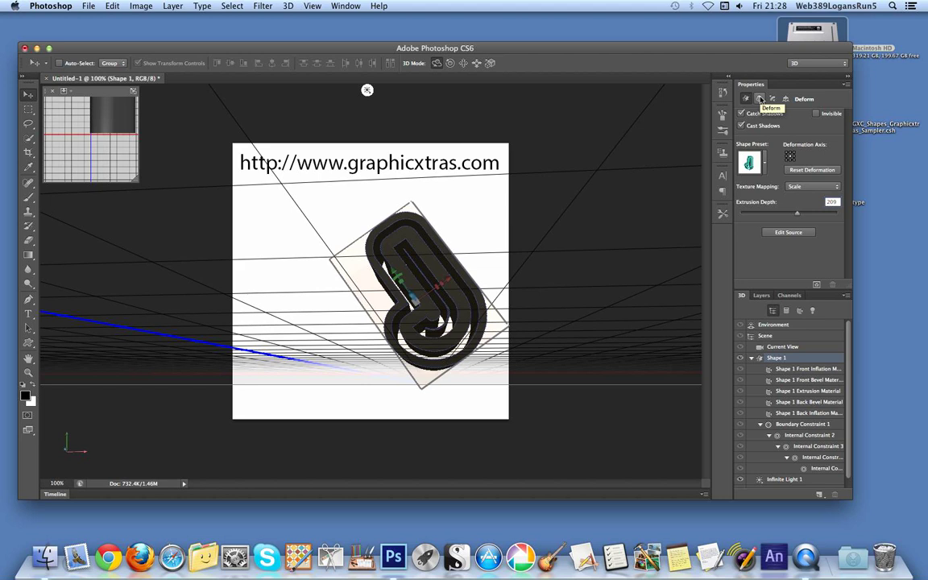
left_click(744, 98)
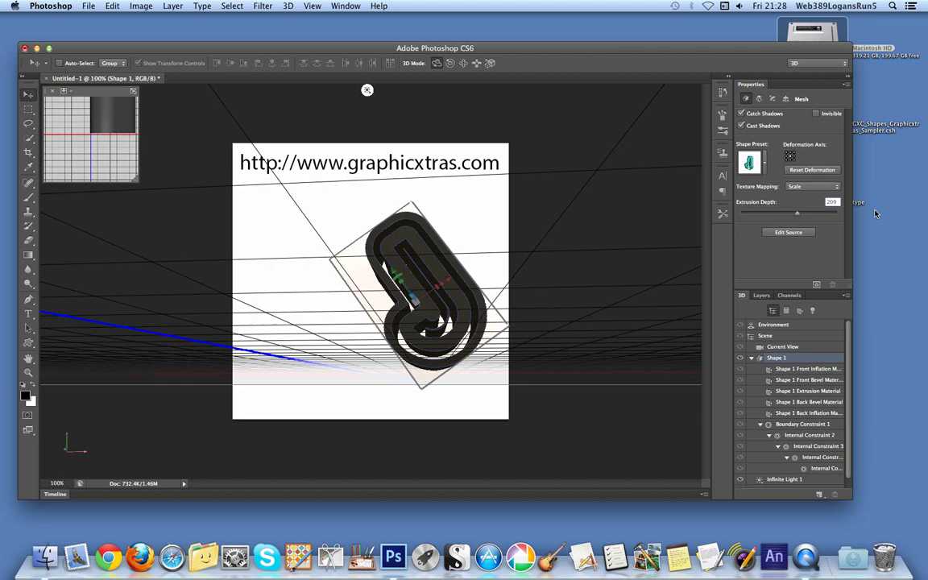
left_click_drag(798, 216, 768, 212)
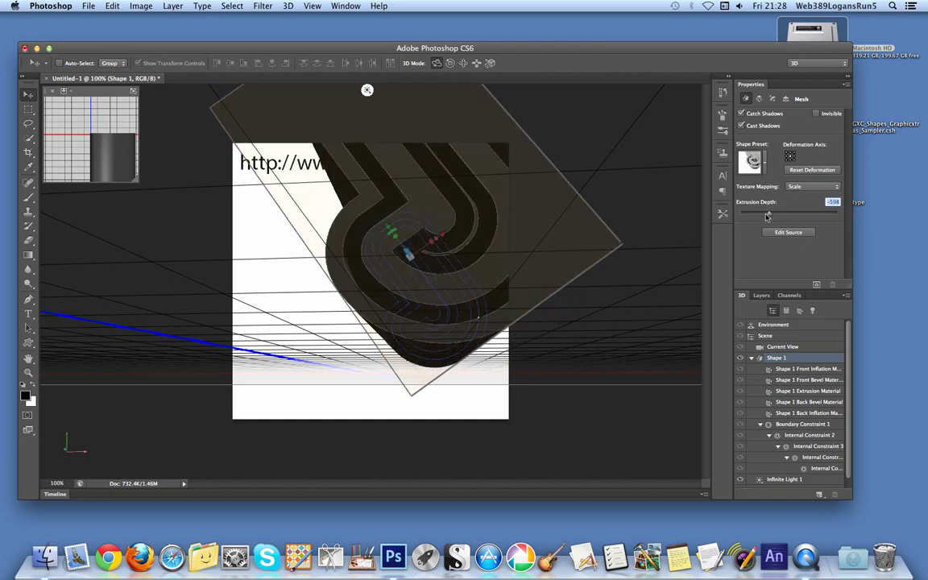
mouse_move(768, 213)
left_mouse_down()
mouse_move(751, 215)
mouse_move(766, 215)
left_mouse_up()
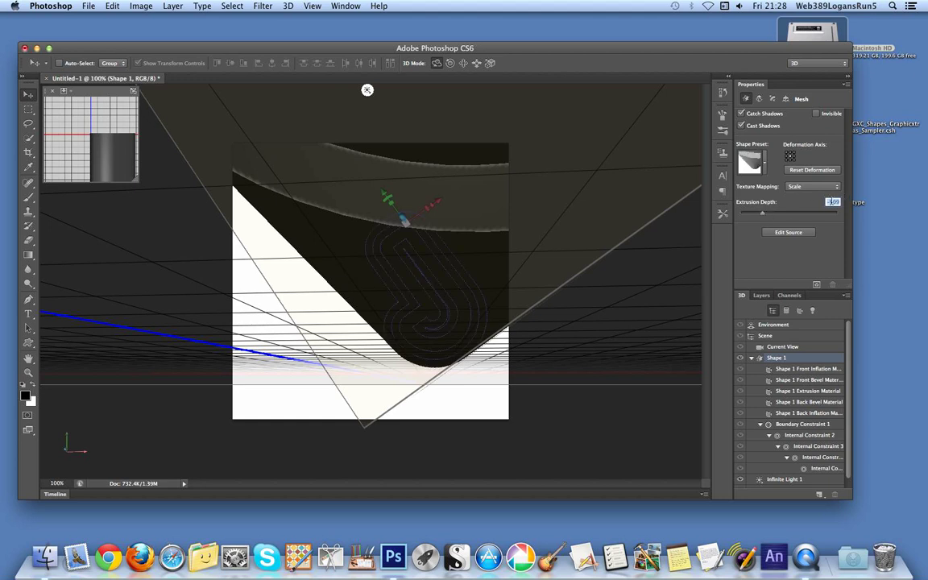
type("500")
key("Return")
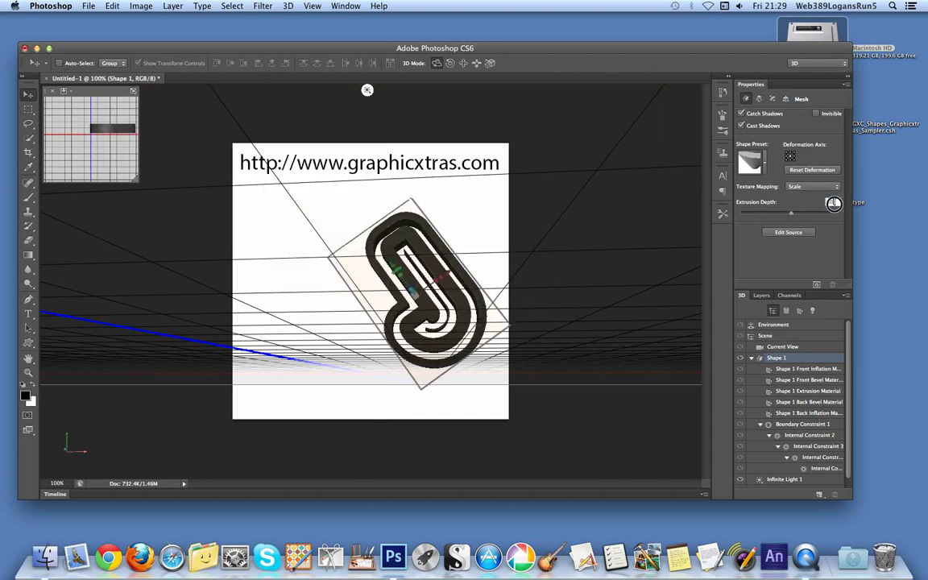
type("100")
key("Return")
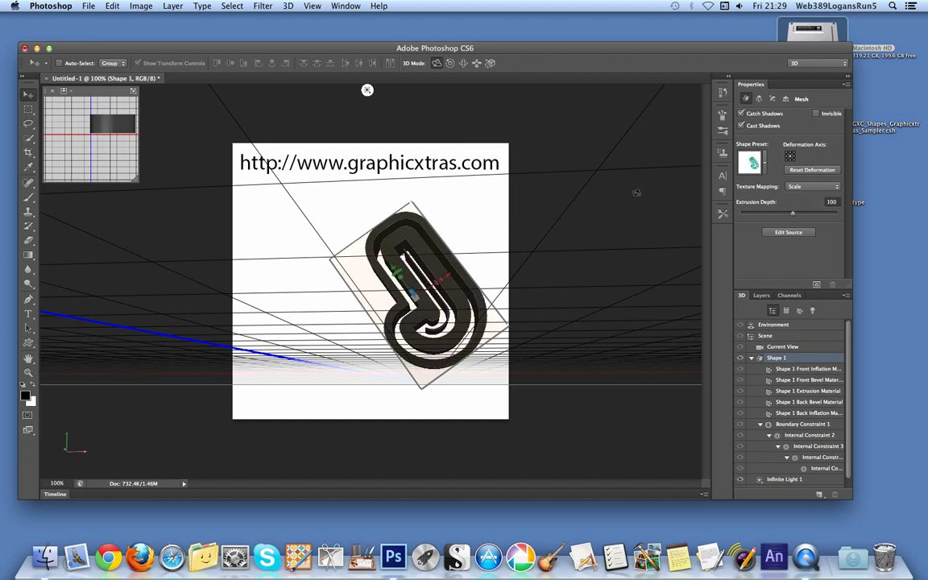
- Deform the J with extrusion depth −99, twist 61°, taper 74% and a horizontal shear
left_click(759, 101)
left_click(761, 101)
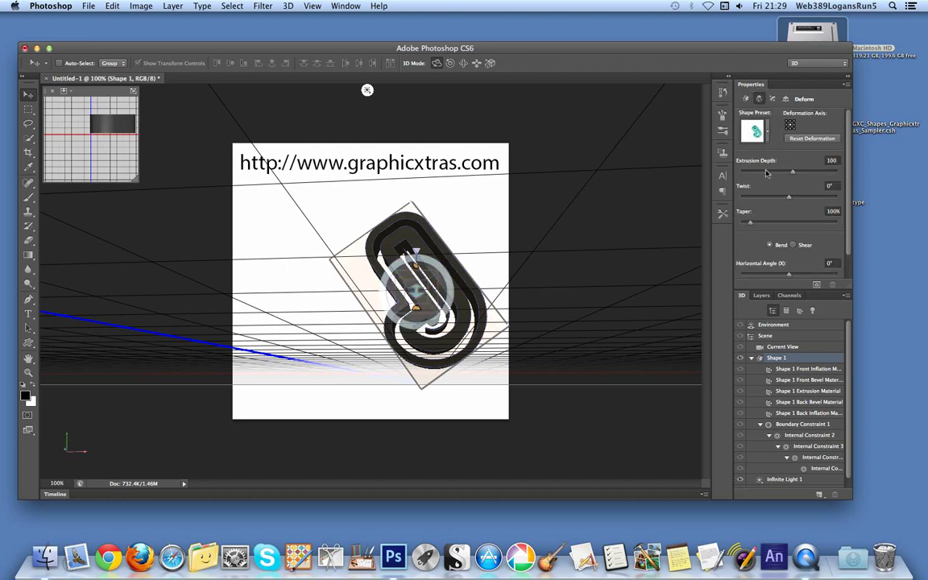
left_click_drag(792, 175, 783, 172)
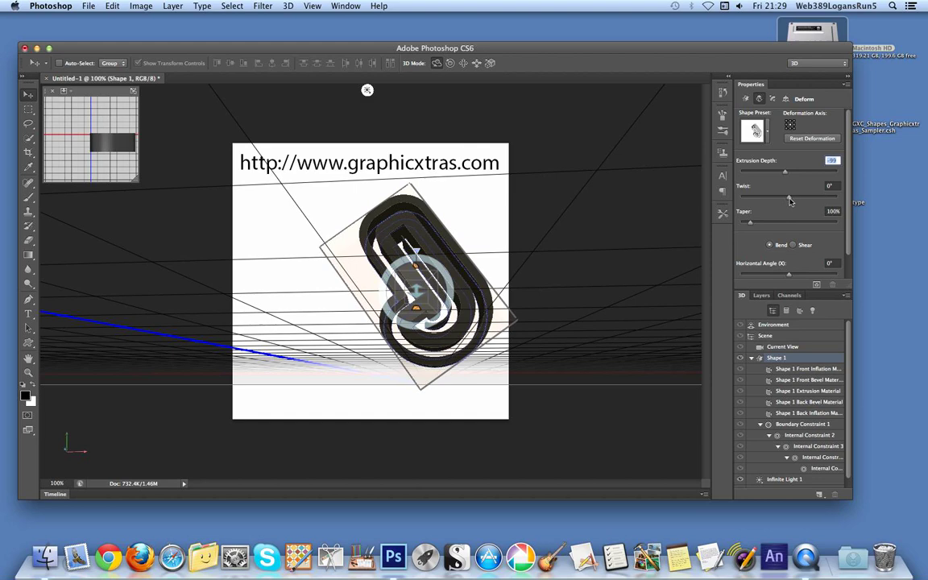
mouse_move(785, 201)
left_mouse_down()
mouse_move(778, 197)
mouse_move(802, 201)
mouse_move(790, 201)
left_mouse_up()
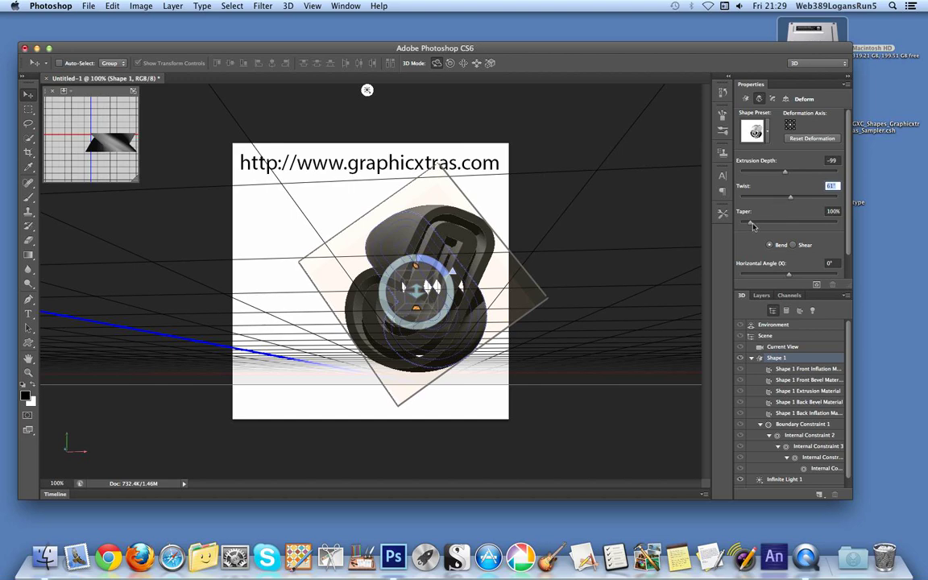
mouse_move(753, 226)
left_mouse_down()
mouse_move(761, 224)
mouse_move(747, 223)
left_mouse_up()
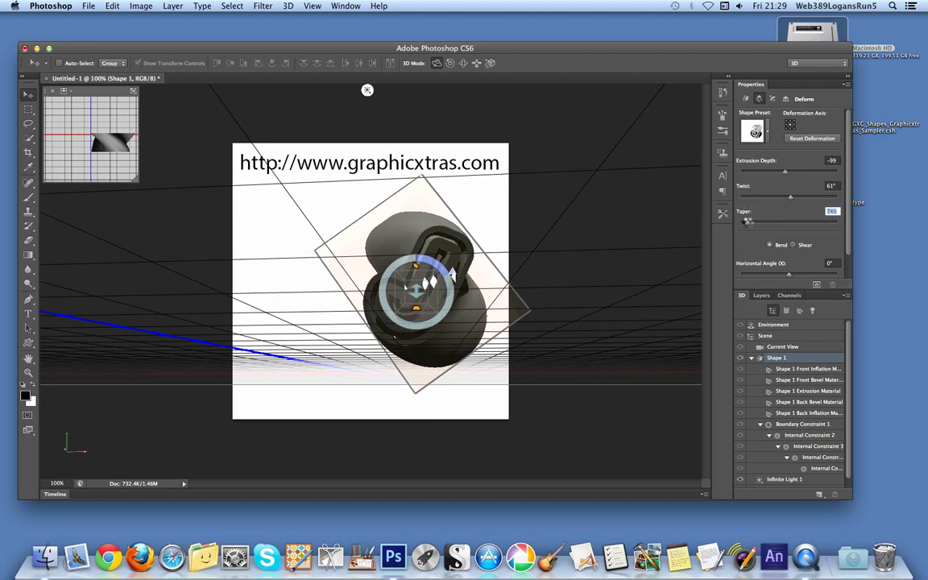
left_click(793, 245)
mouse_move(786, 276)
left_mouse_down()
mouse_move(802, 276)
mouse_move(782, 277)
left_mouse_up()
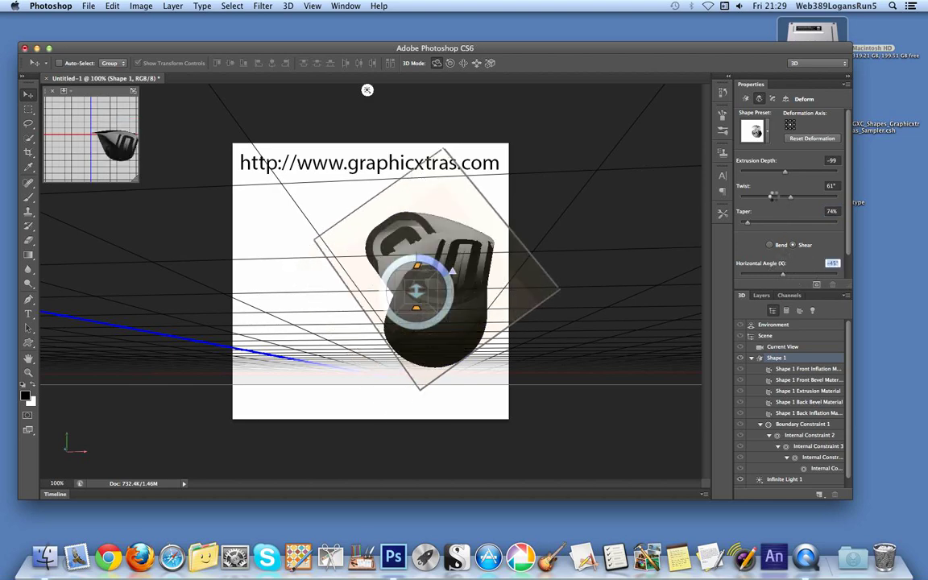
left_click(773, 99)
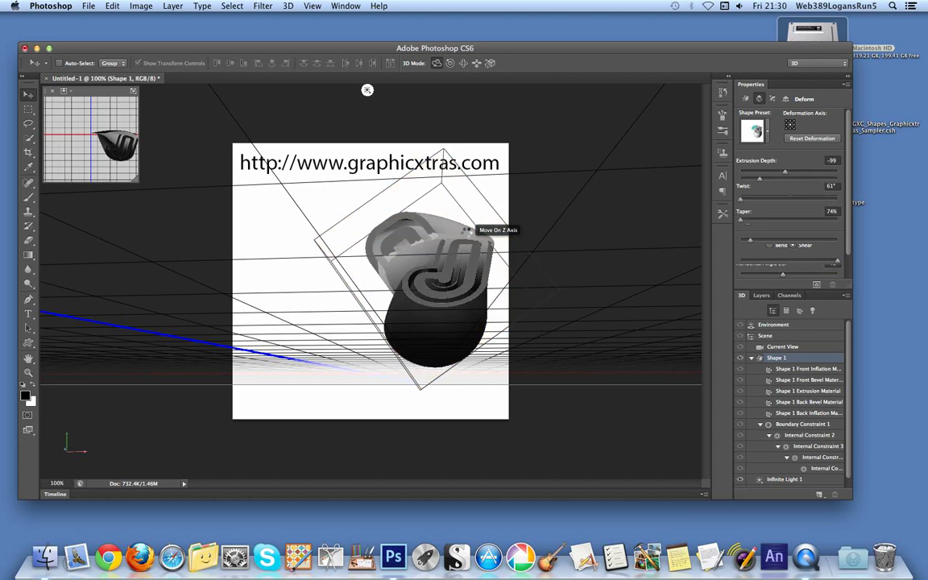
- Give the J's extrusion material a red diffuse colour
left_click(455, 233)
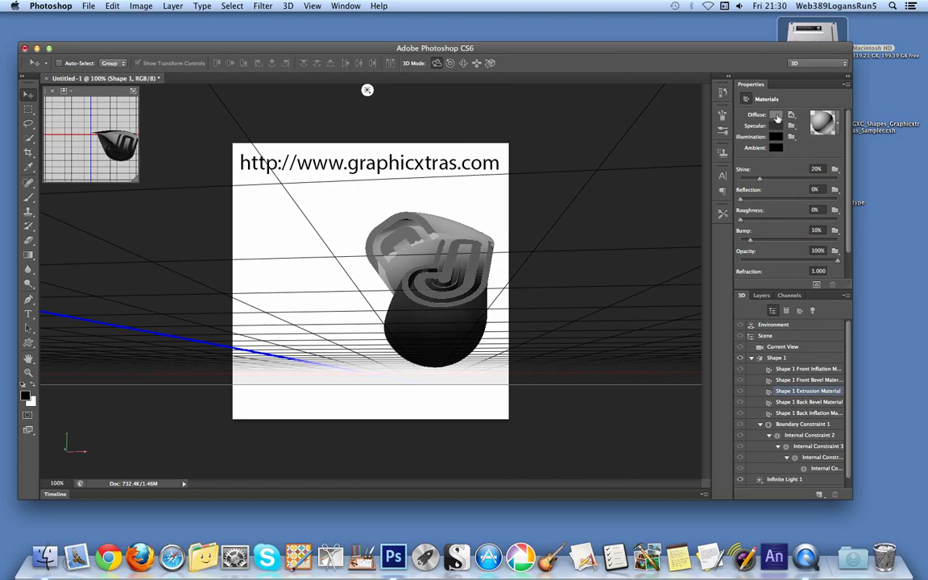
left_click(776, 116)
left_click(434, 197)
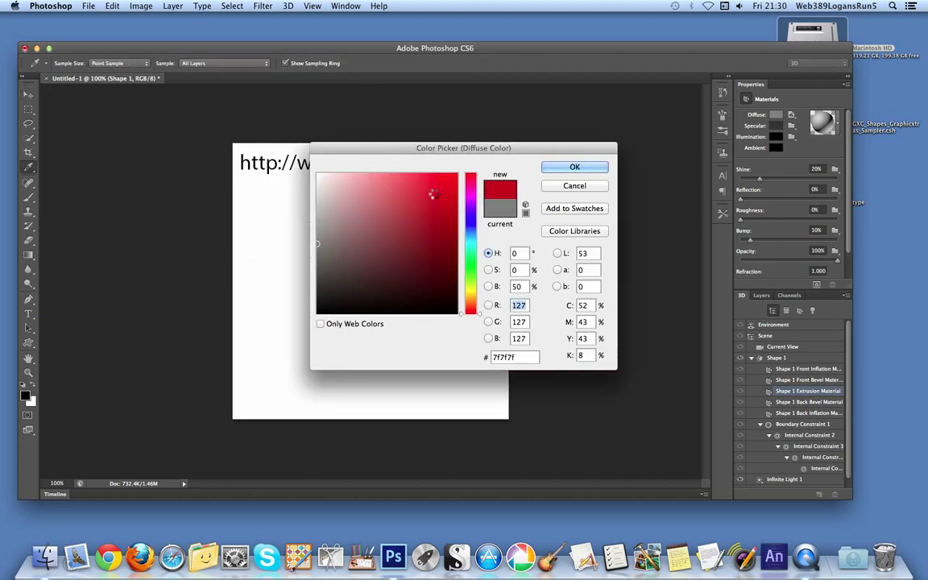
left_click(568, 166)
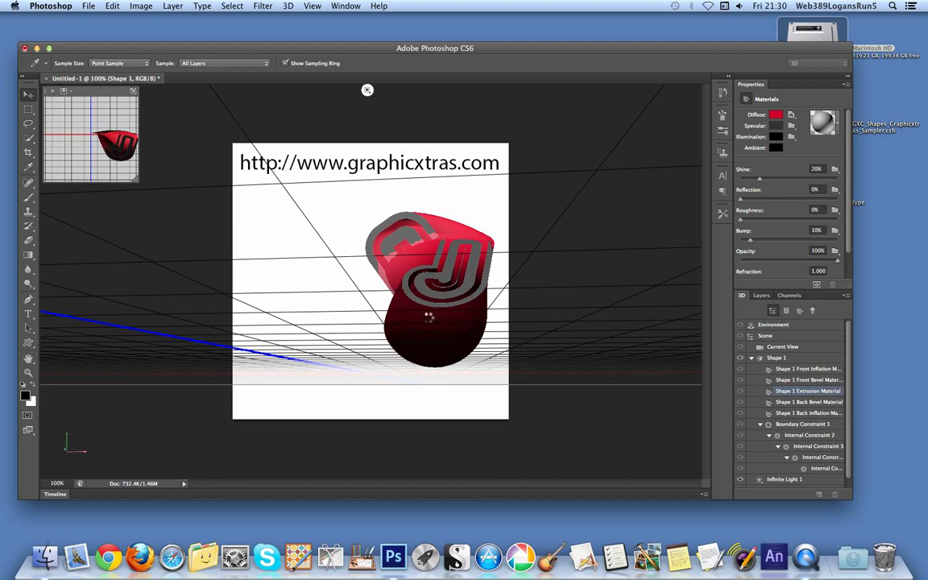
- Apply the orange material preset to the J's extrusion sides
left_click(839, 129)
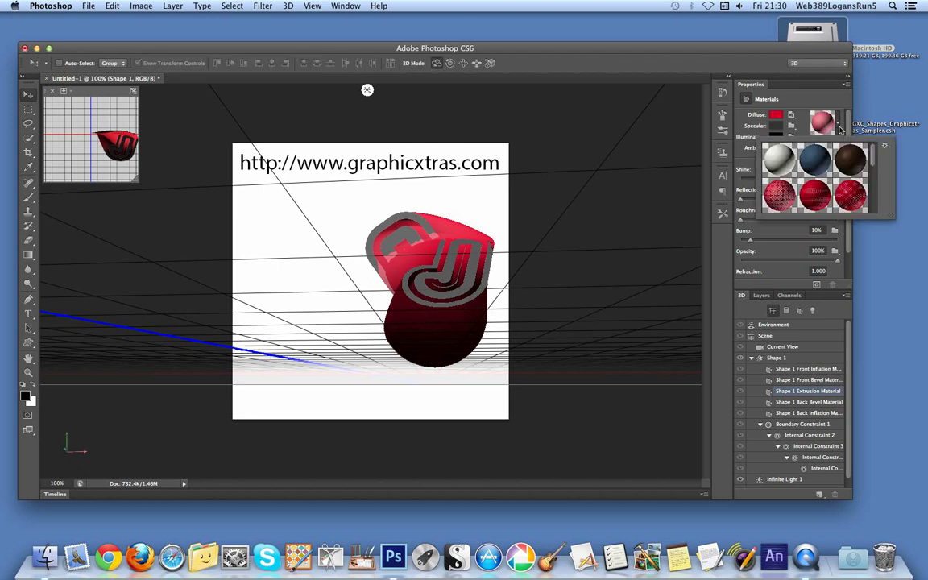
scroll(875, 170, "down", 1)
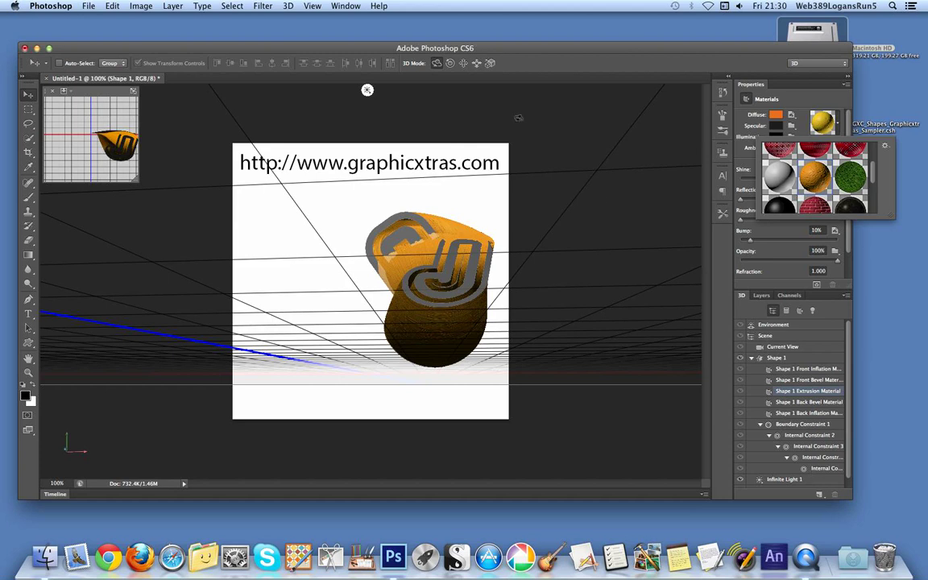
left_click(289, 7)
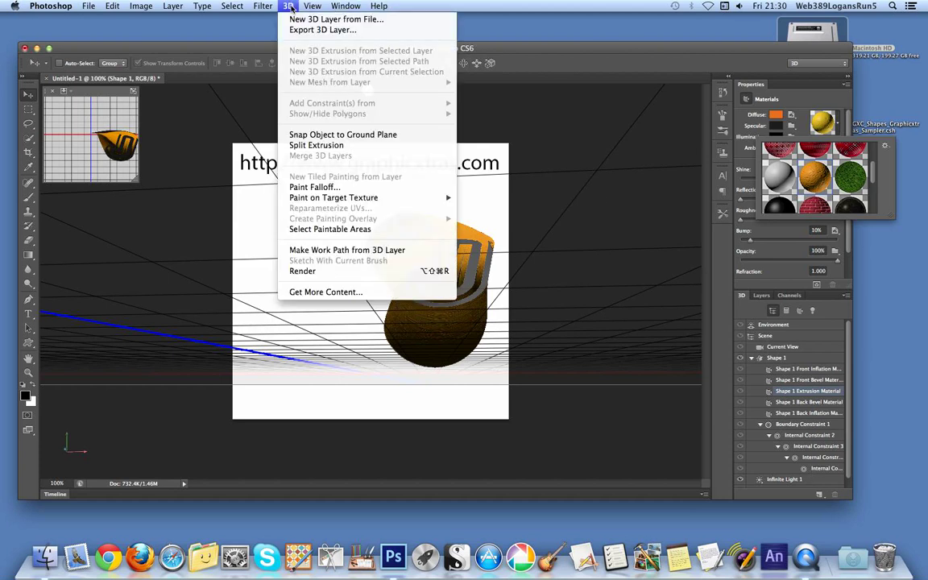
- Export the 3D layer as Wavefront|OBJ Untitled-1.obj on the Desktop, then close the dialog
left_click(325, 32)
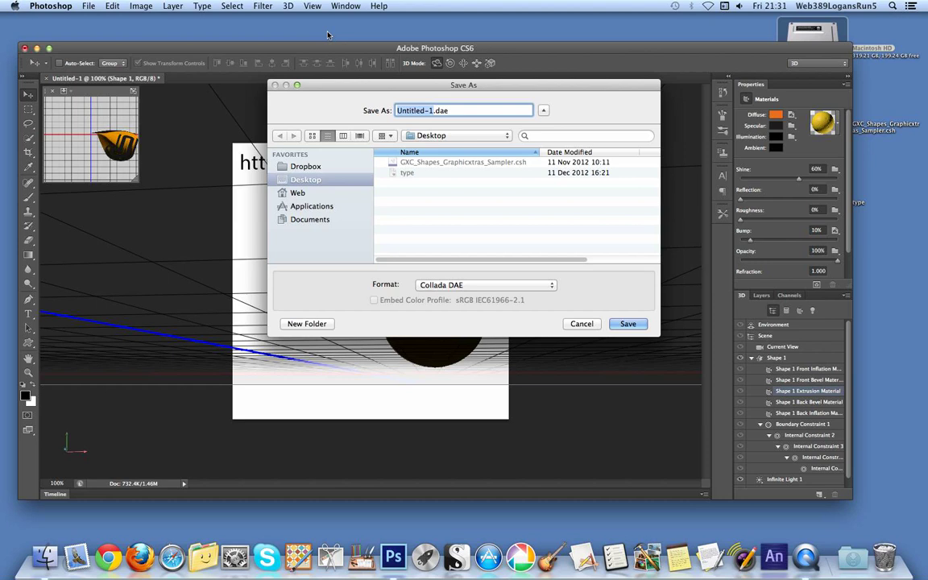
left_click(441, 287)
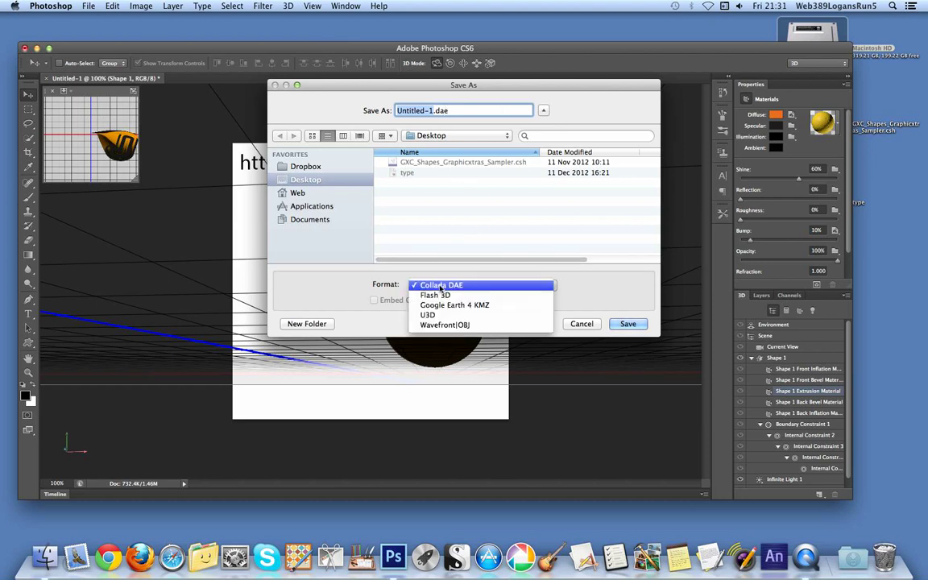
left_click(474, 325)
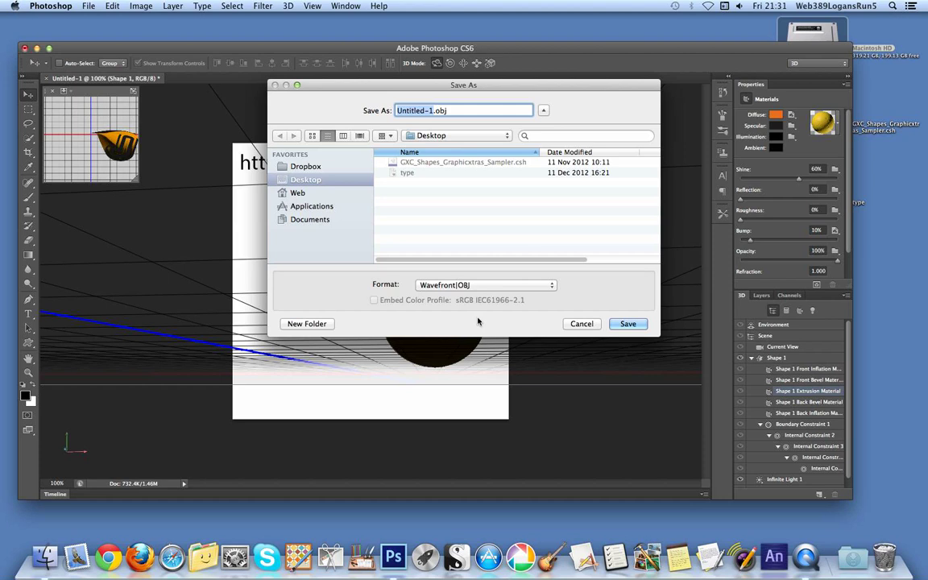
left_click(582, 323)
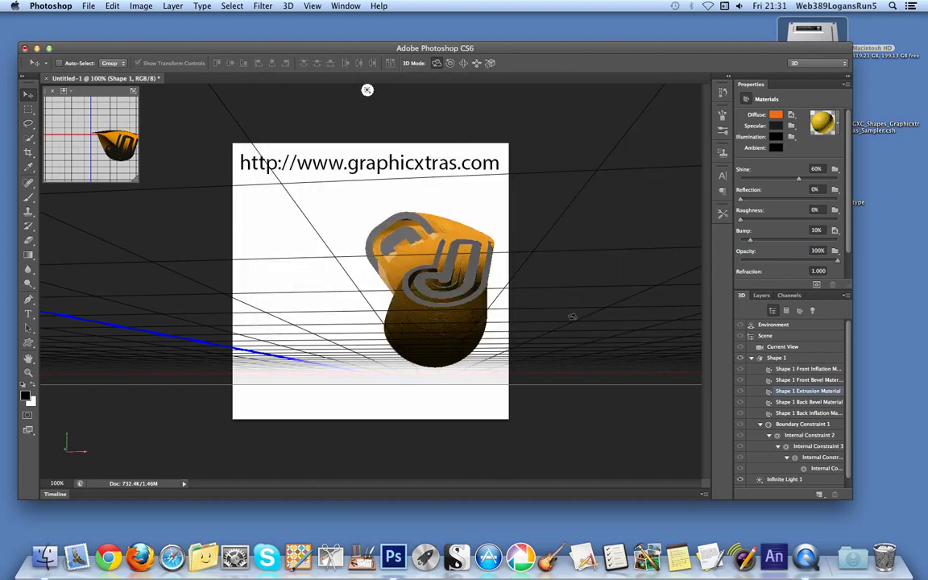